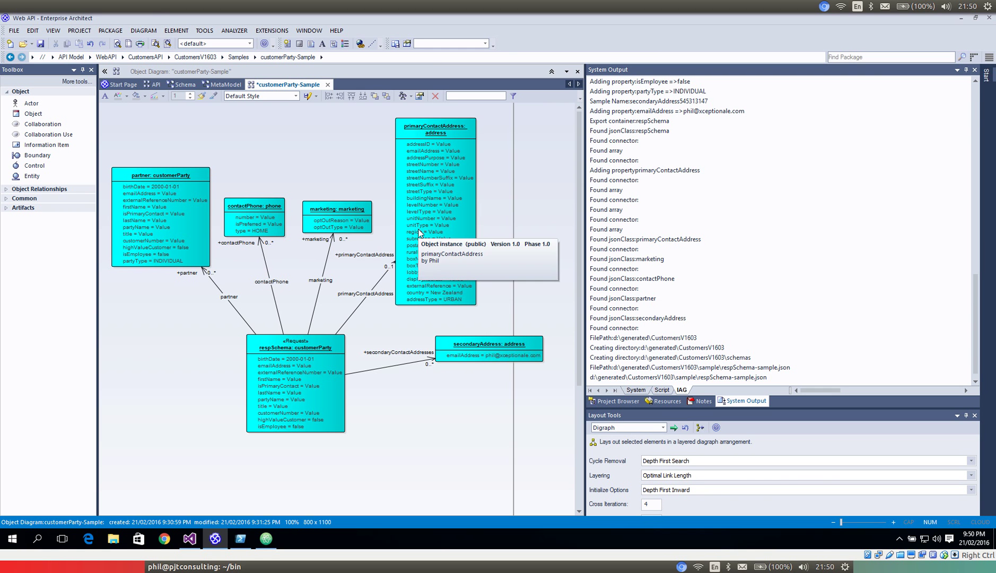
{"action": "mouse_move", "coordinate": [114, 235]}
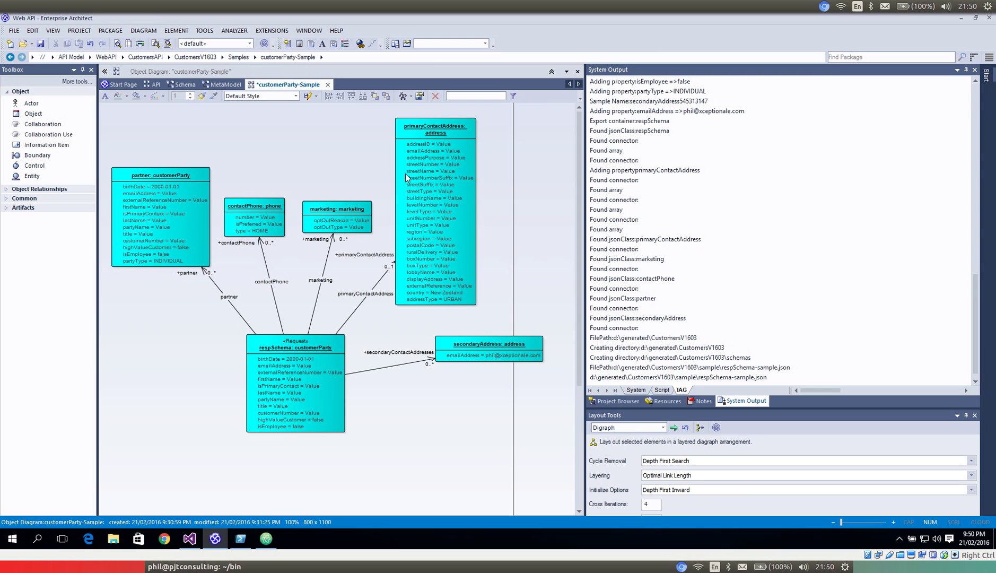
{"action": "mouse_move", "coordinate": [405, 174]}
{"action": "mouse_move", "coordinate": [449, 274]}
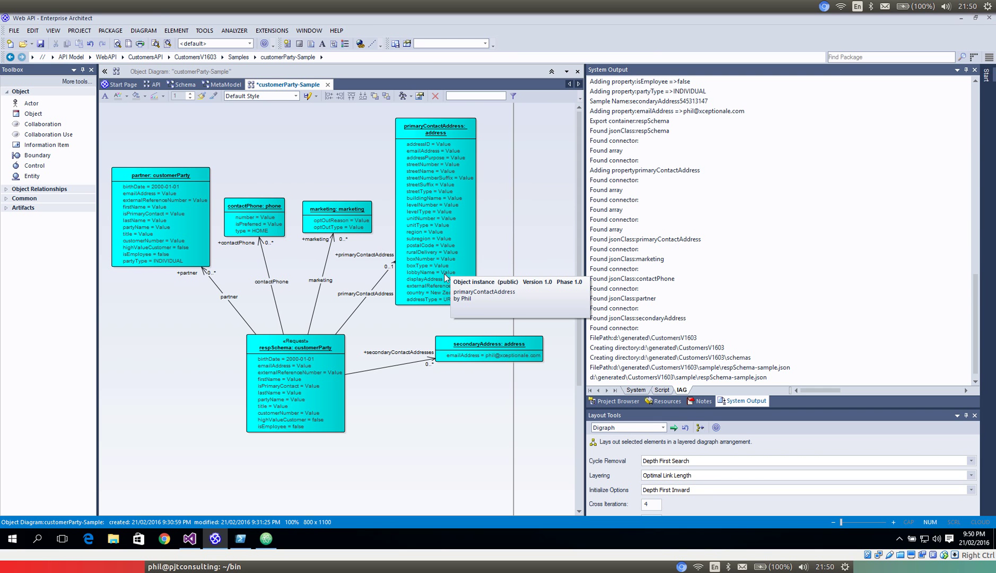
{"action": "left_click", "coordinate": [281, 141]}
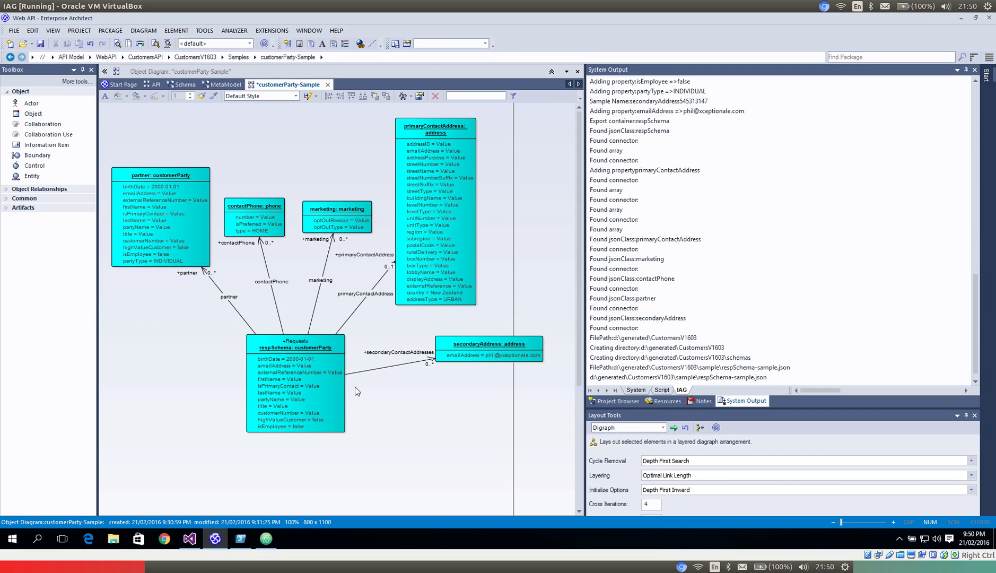
Switch to Atom and, in respSchema-sample.json, enter the customer's first and last name and set title to "Mr."
{"action": "left_click", "coordinate": [265, 539]}
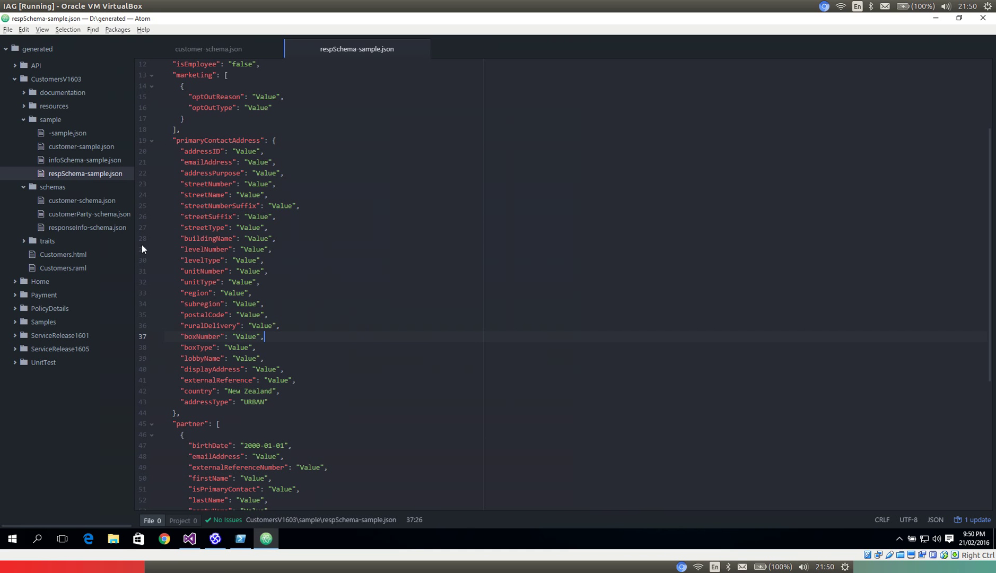
{"action": "scroll", "coordinate": [369, 185], "scroll_direction": "up", "scroll_amount": 5}
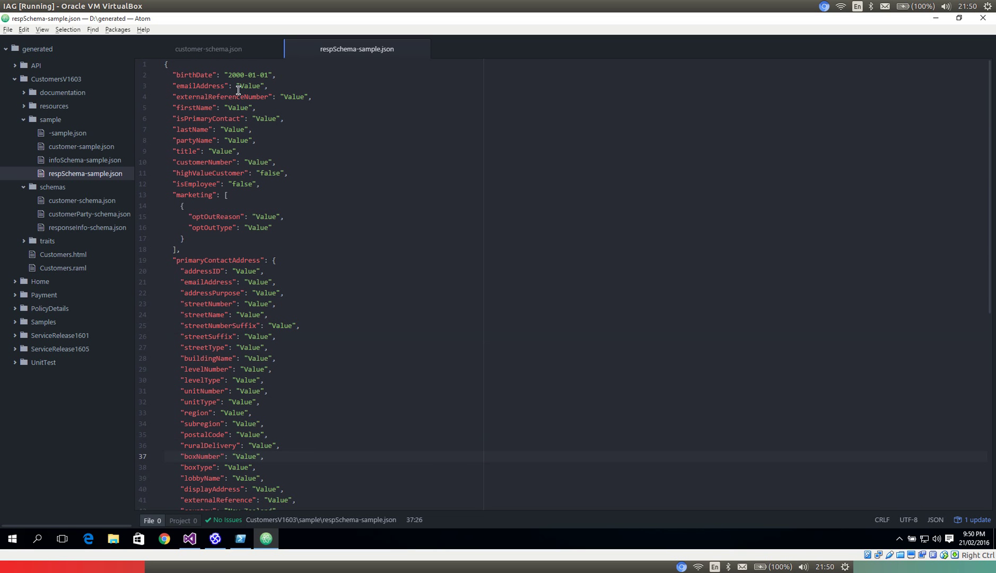
{"action": "double_click", "coordinate": [240, 108]}
{"action": "type", "text": "Phil"}
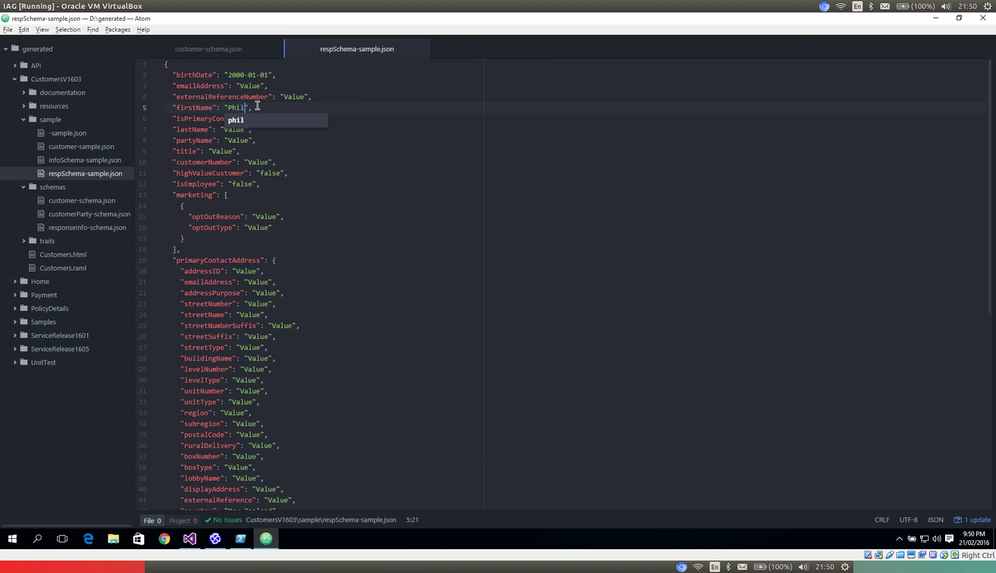
{"action": "double_click", "coordinate": [232, 134]}
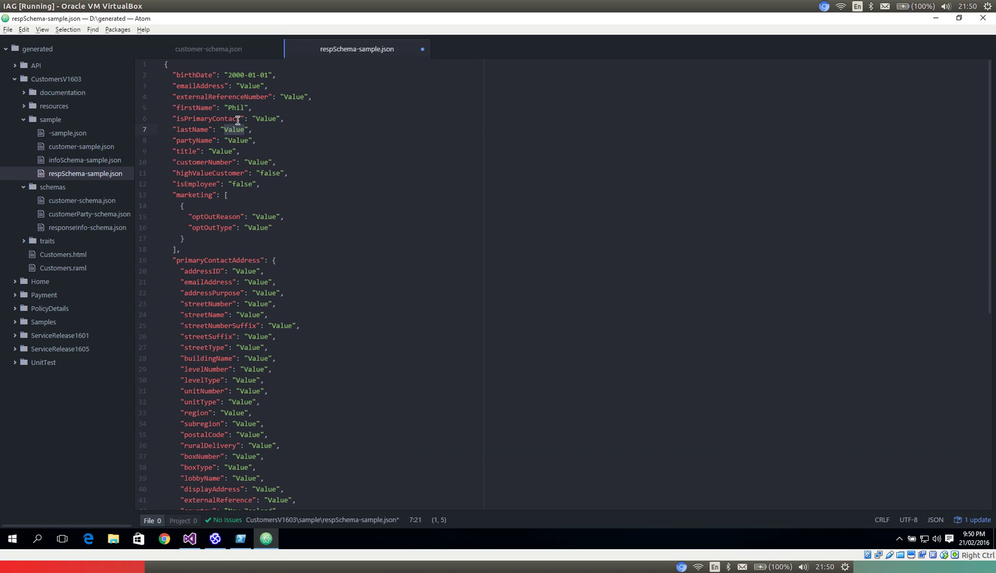
{"action": "type", "text": "Smith"}
{"action": "double_click", "coordinate": [225, 151]}
{"action": "type", "text": "Mr."}
Set unitType under primaryContactAddress to "Apartment" and save the sample file
{"action": "double_click", "coordinate": [245, 381]}
{"action": "double_click", "coordinate": [245, 401]}
{"action": "type", "text": "Apartment"}
{"action": "left_click", "coordinate": [356, 382]}
{"action": "key", "text": "ctrl+s"}
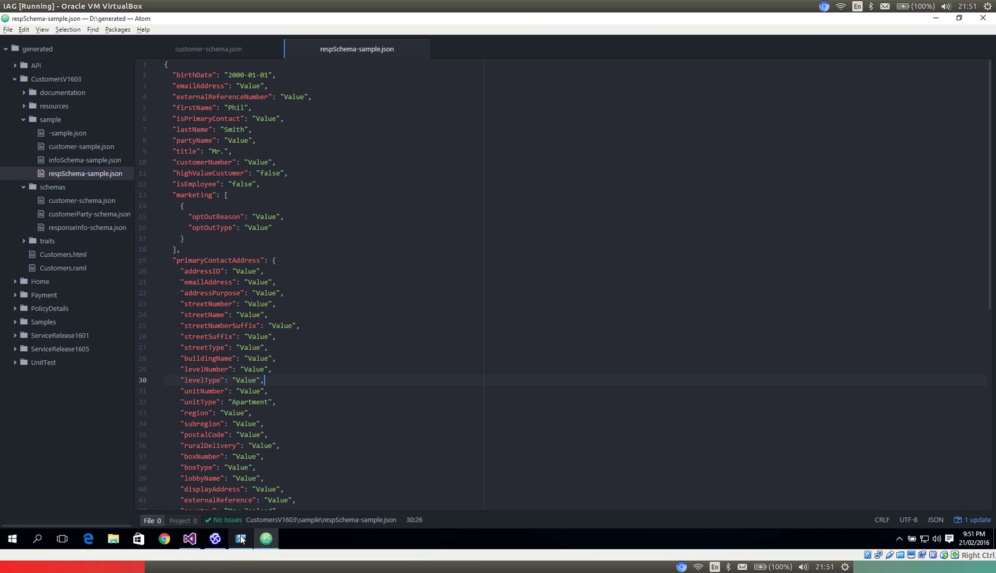
Switch back to Enterprise Architect and update the customerParty-Sample diagram from the JSON file with SyncDiagramSample
{"action": "left_click", "coordinate": [215, 538]}
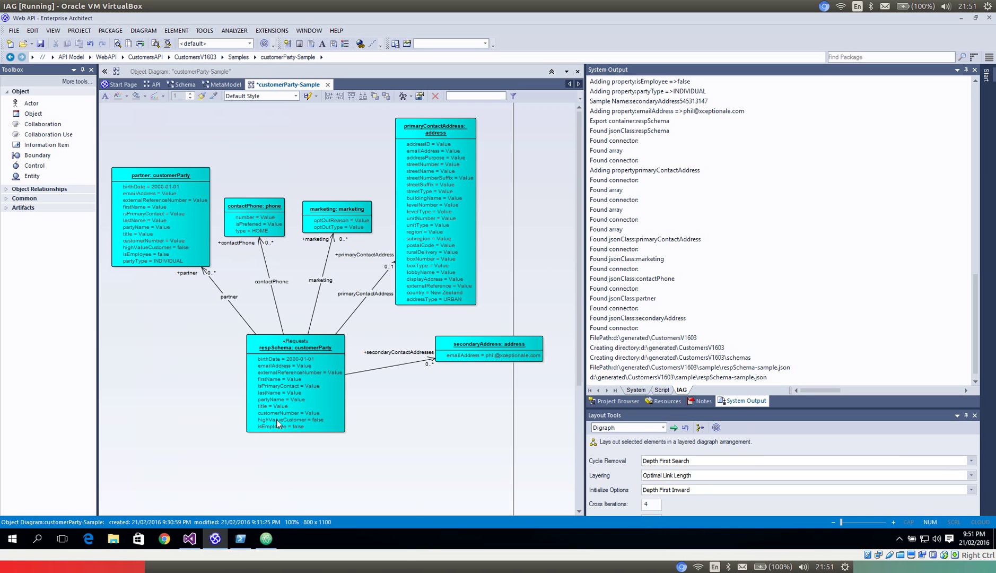
{"action": "right_click", "coordinate": [277, 139]}
{"action": "mouse_move", "coordinate": [354, 147]}
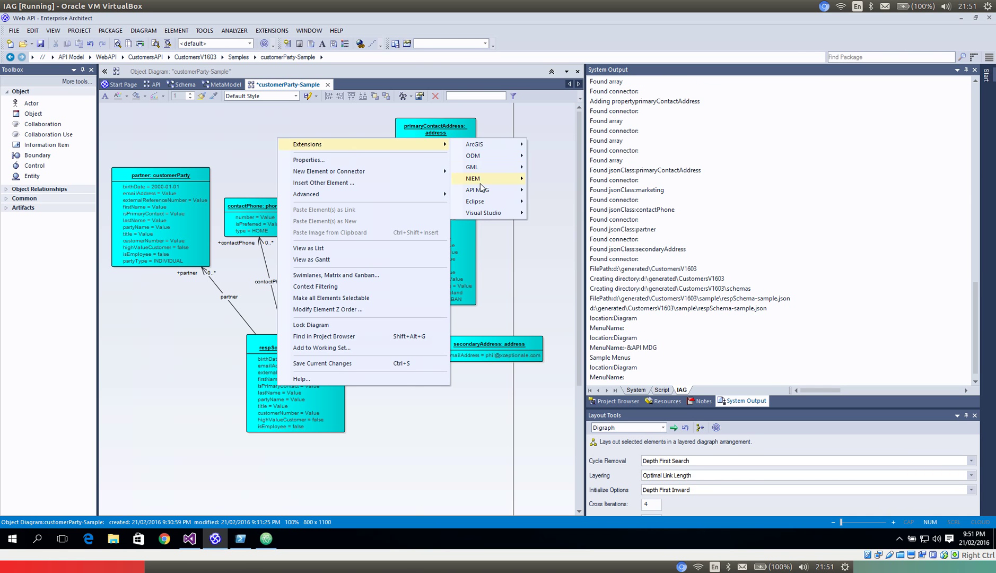
{"action": "mouse_move", "coordinate": [483, 192]}
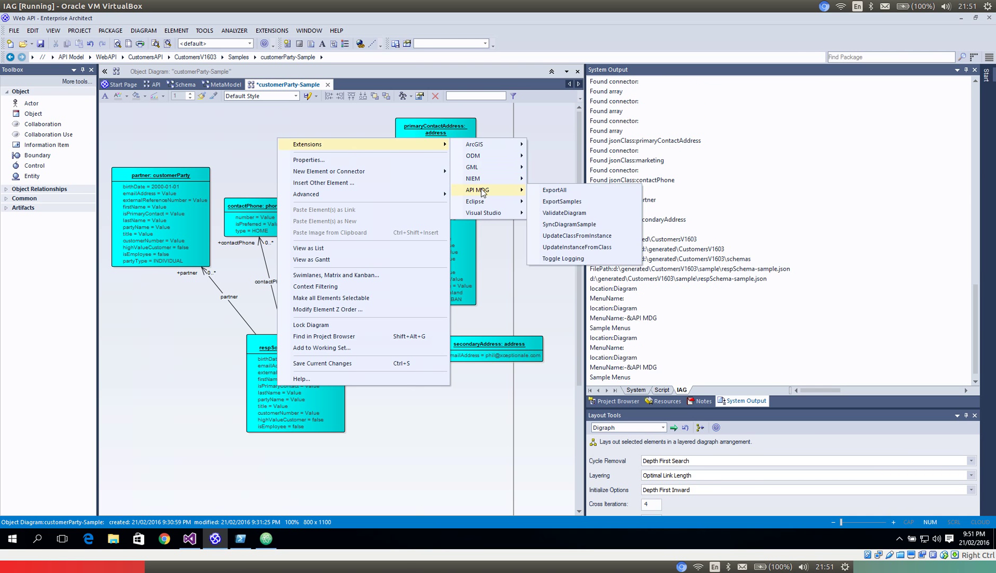
{"action": "left_click", "coordinate": [578, 224]}
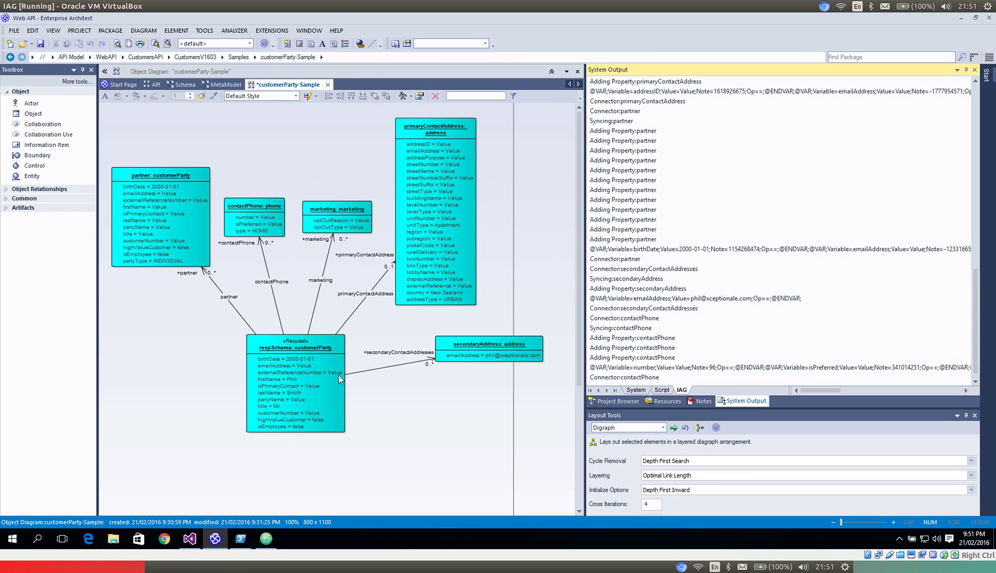
Inspect the buildingName run state of the primaryContactAddress object, then leave the dialog without changes
{"action": "left_click", "coordinate": [433, 281]}
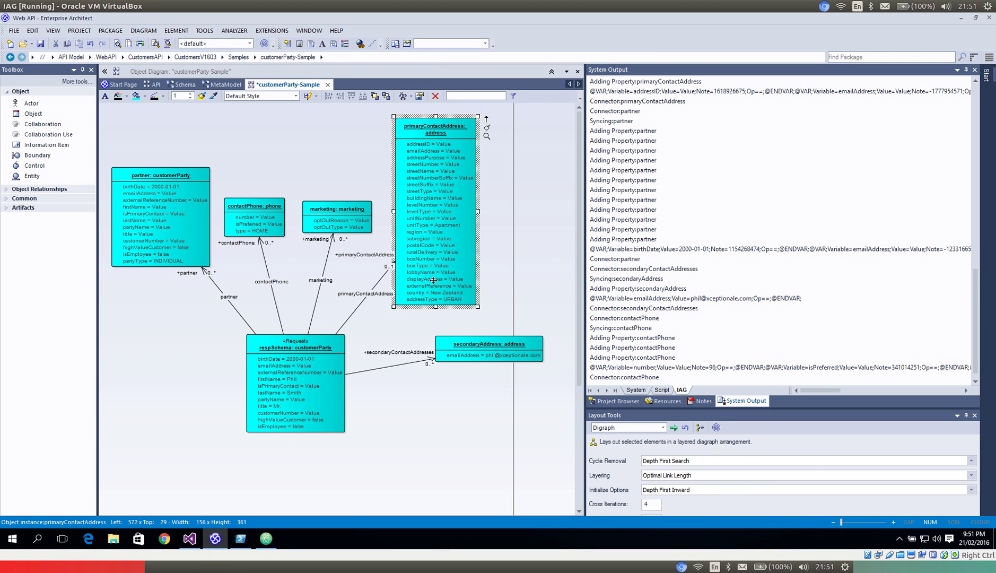
{"action": "key", "text": "ctrl+shift+r"}
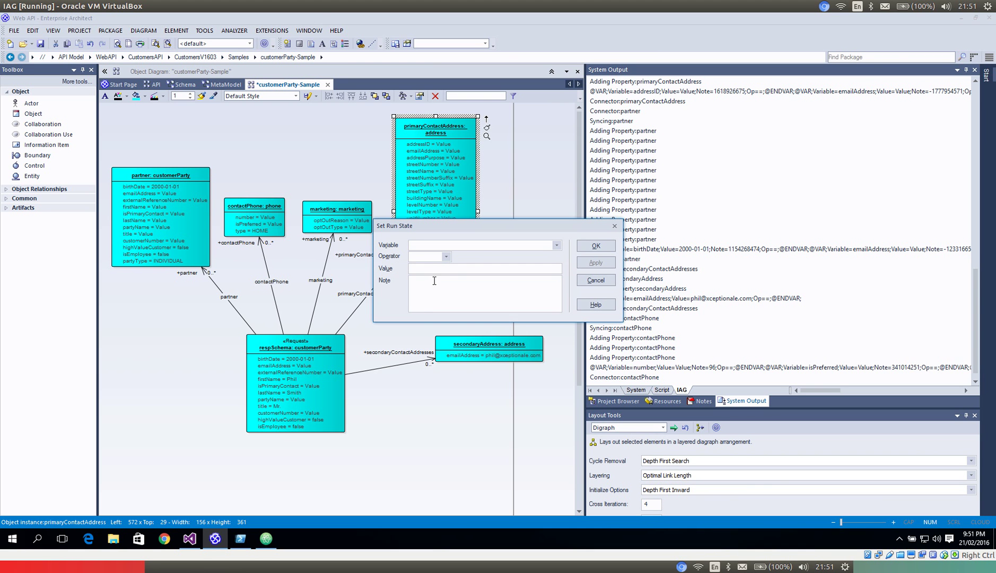
{"action": "left_click", "coordinate": [555, 245]}
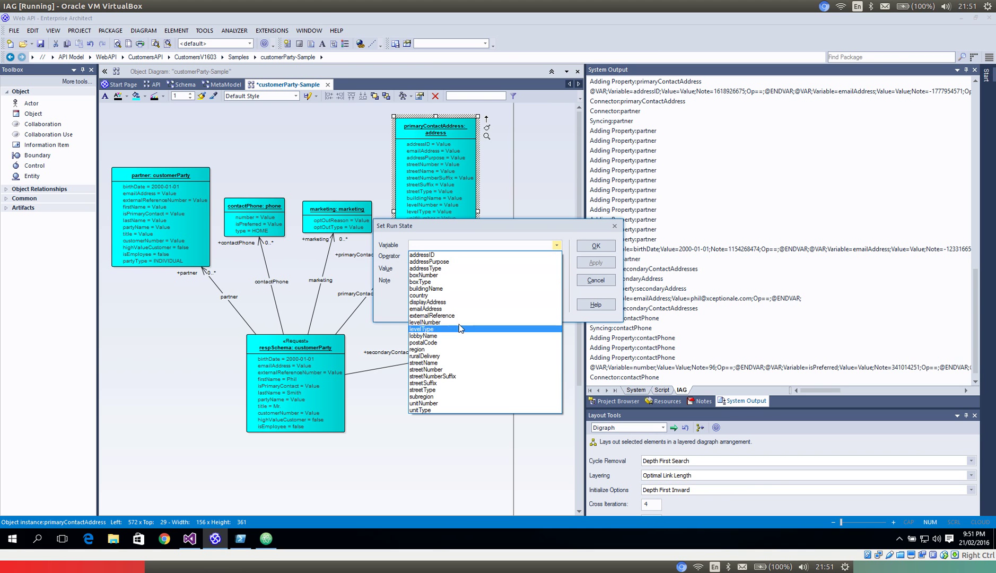
{"action": "left_click", "coordinate": [435, 288]}
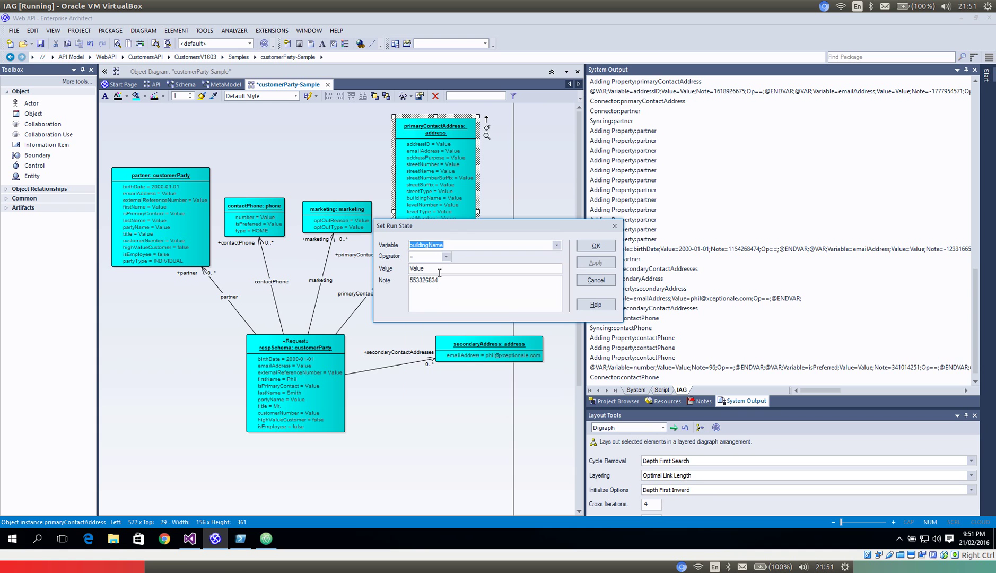
{"action": "left_click", "coordinate": [608, 279]}
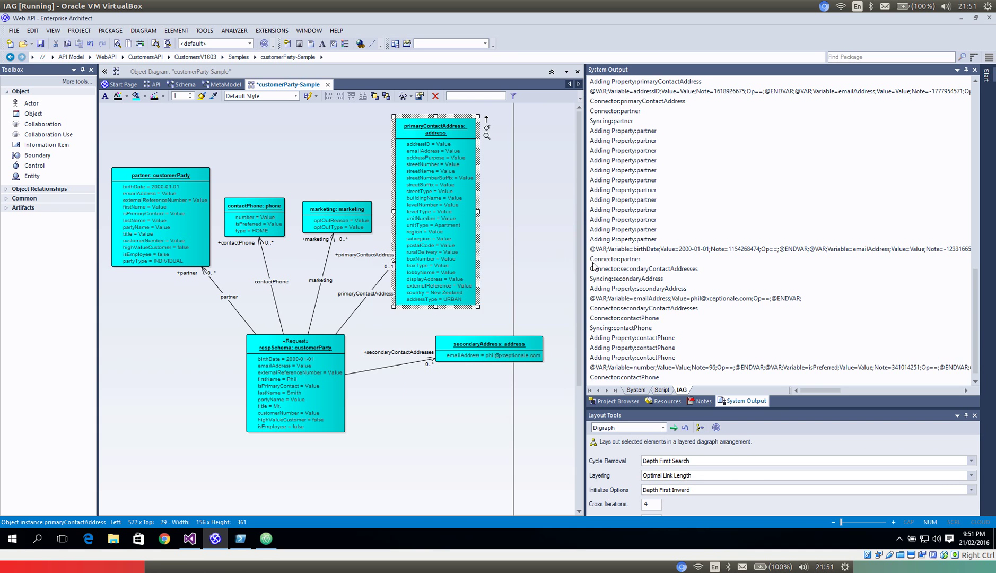
{"action": "left_click", "coordinate": [318, 152]}
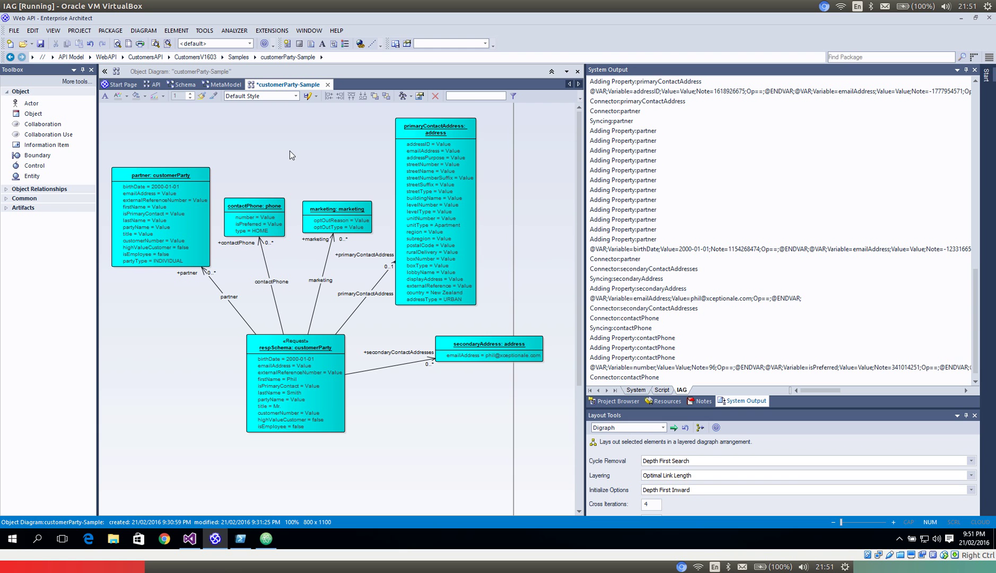
Save the diagram and run UpdateClassFromInstance on the respSchema object to push its values to the class defaults
{"action": "key", "text": "ctrl+s"}
{"action": "left_click", "coordinate": [274, 404]}
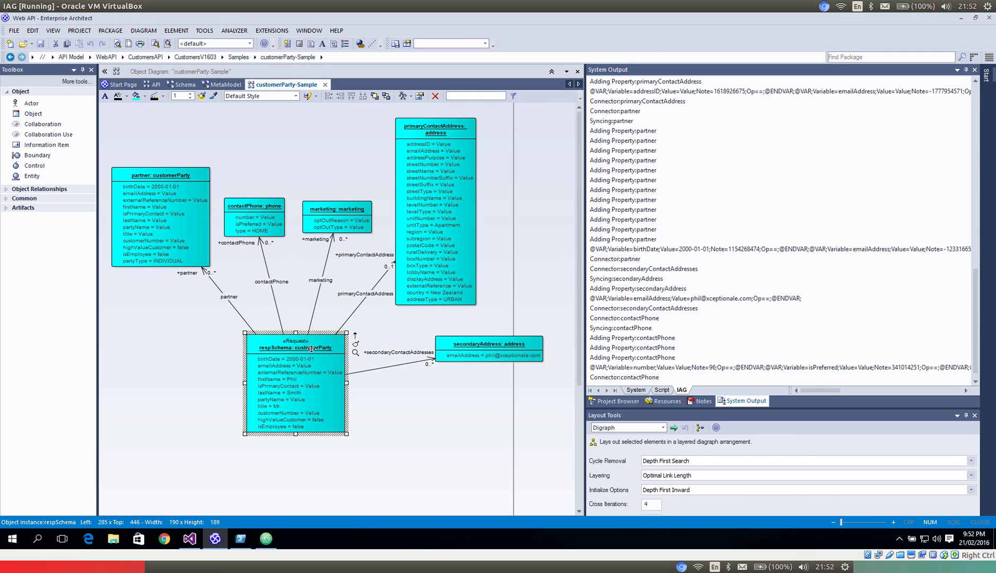
{"action": "right_click", "coordinate": [324, 372]}
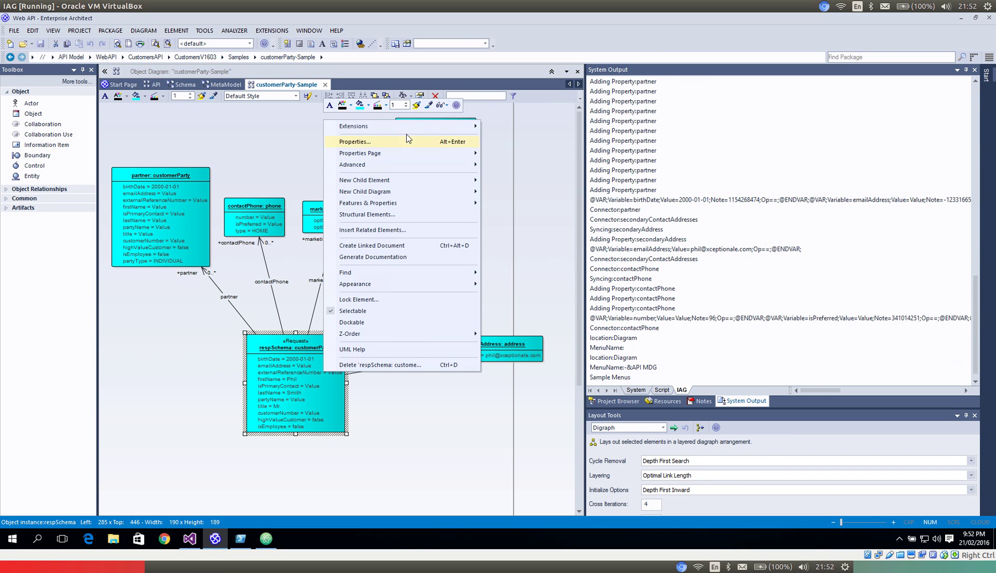
{"action": "mouse_move", "coordinate": [464, 127]}
{"action": "mouse_move", "coordinate": [513, 174]}
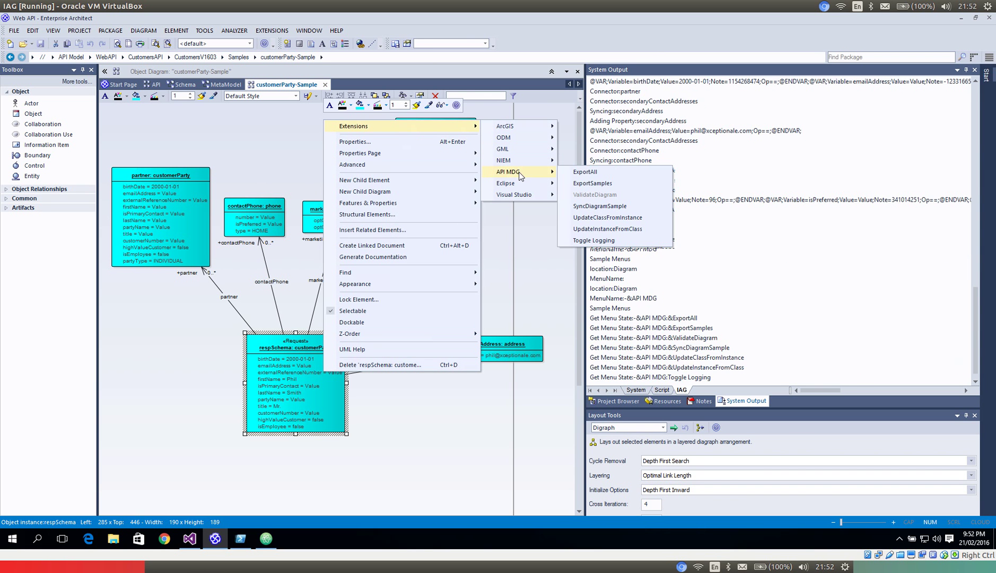
{"action": "left_click", "coordinate": [616, 223]}
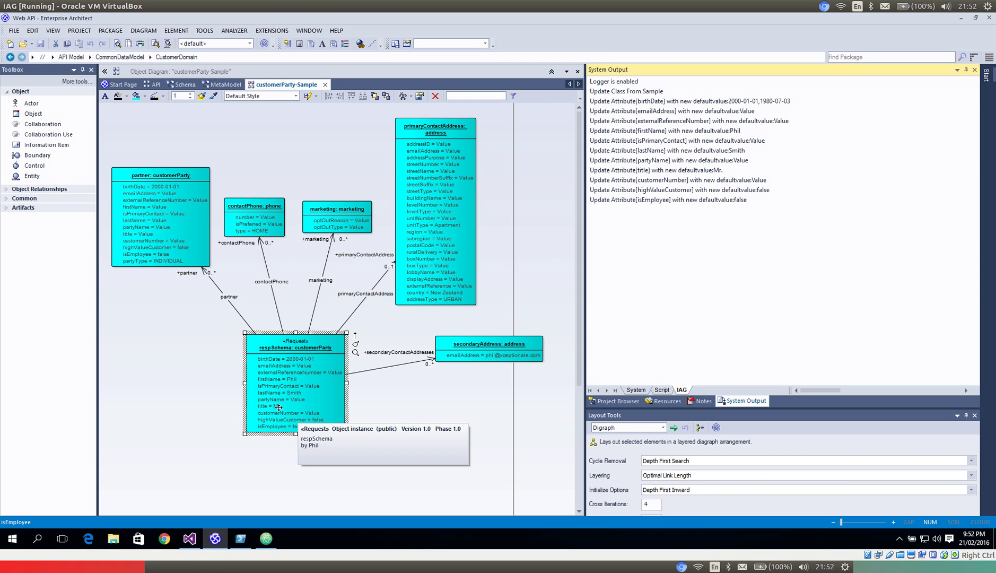
Examine the initial values of the customerParty class attributes in CustomerDomain, opening the title attribute
{"action": "left_click", "coordinate": [319, 352]}
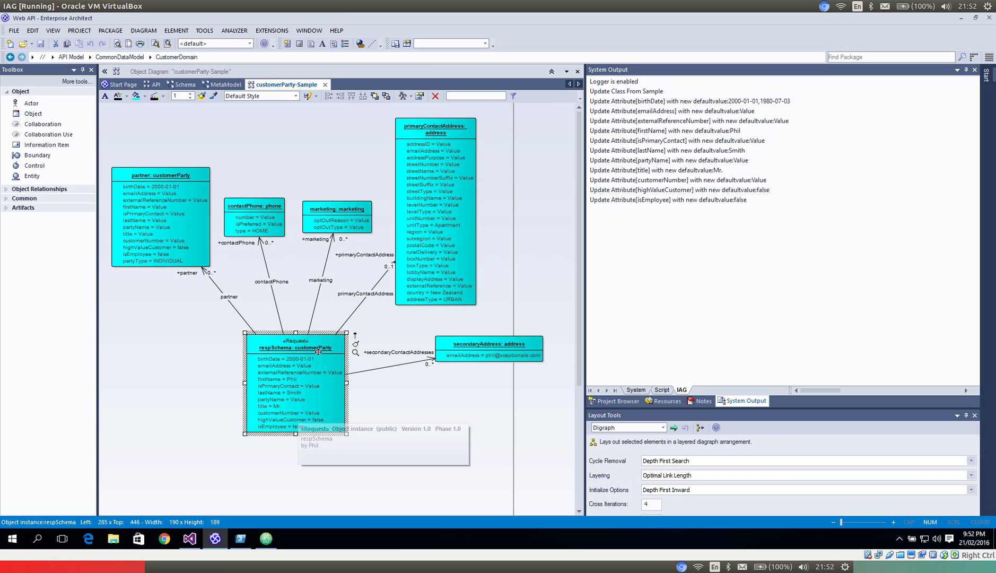
{"action": "left_click", "coordinate": [624, 401]}
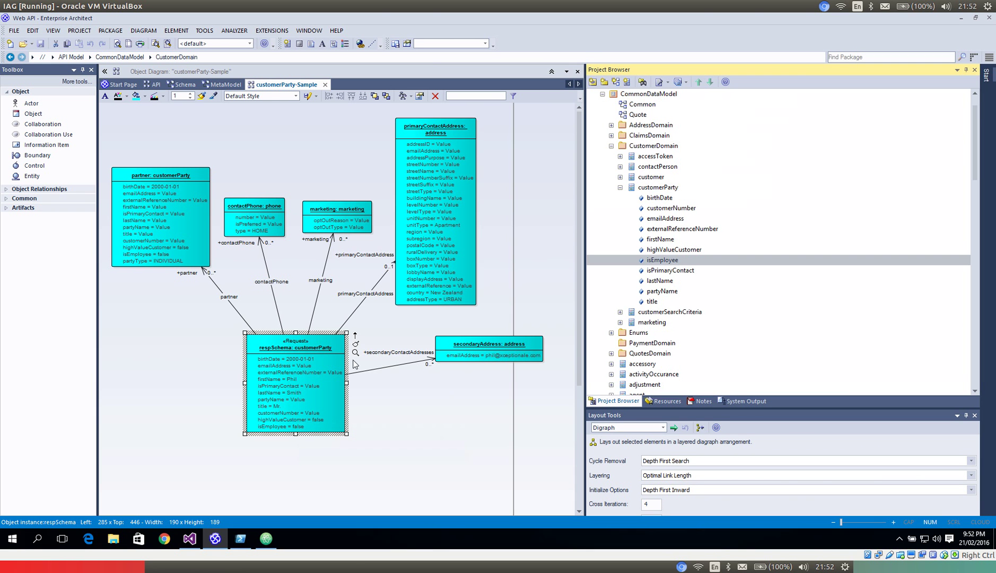
{"action": "left_click", "coordinate": [658, 187]}
{"action": "left_click", "coordinate": [658, 187]}
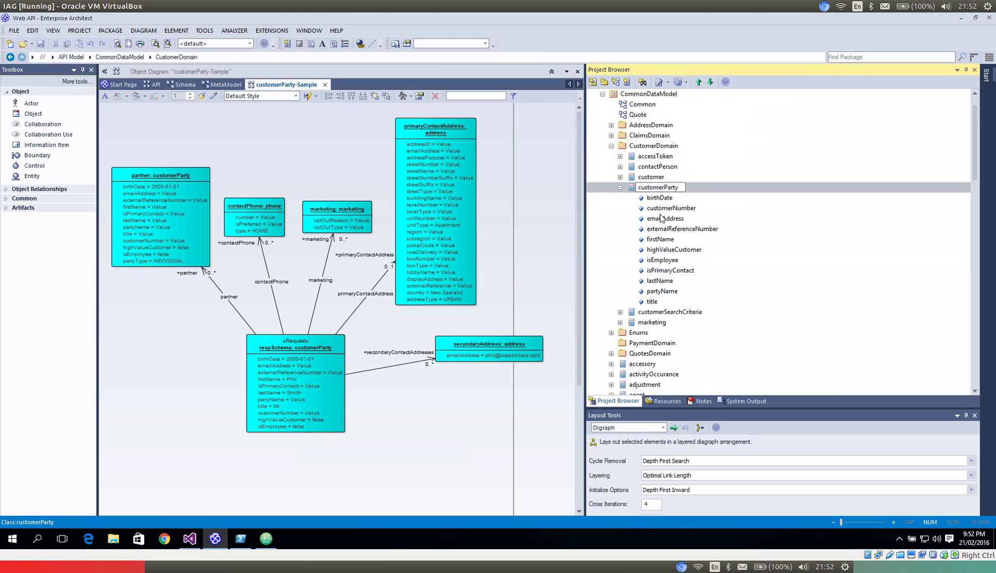
{"action": "left_click", "coordinate": [652, 301]}
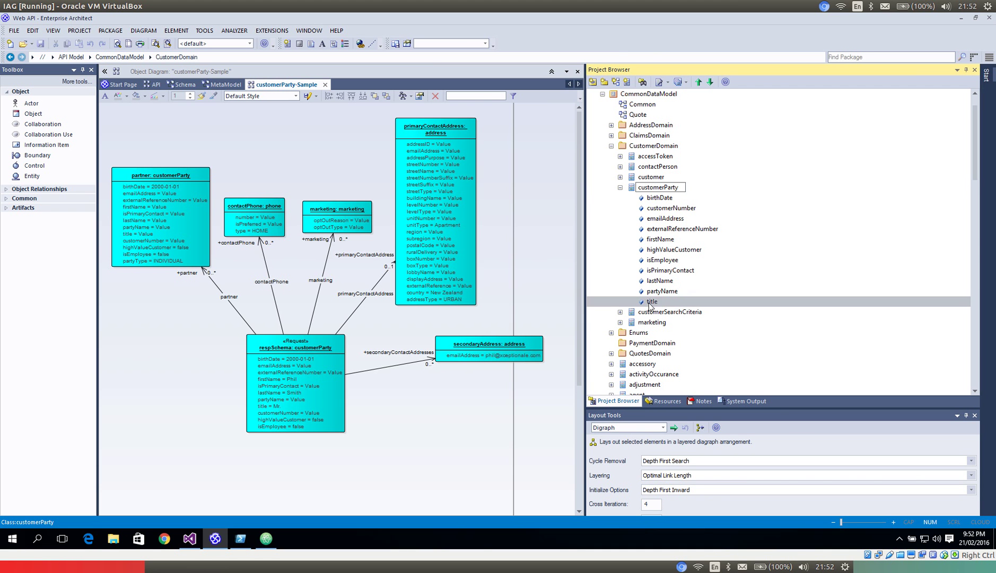
{"action": "double_click", "coordinate": [652, 302]}
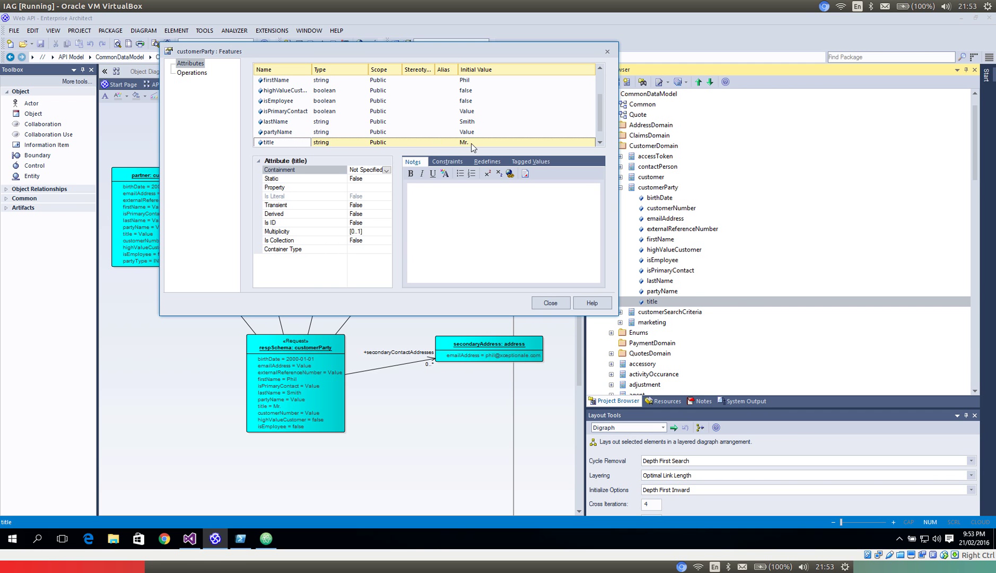
{"action": "left_click", "coordinate": [550, 303]}
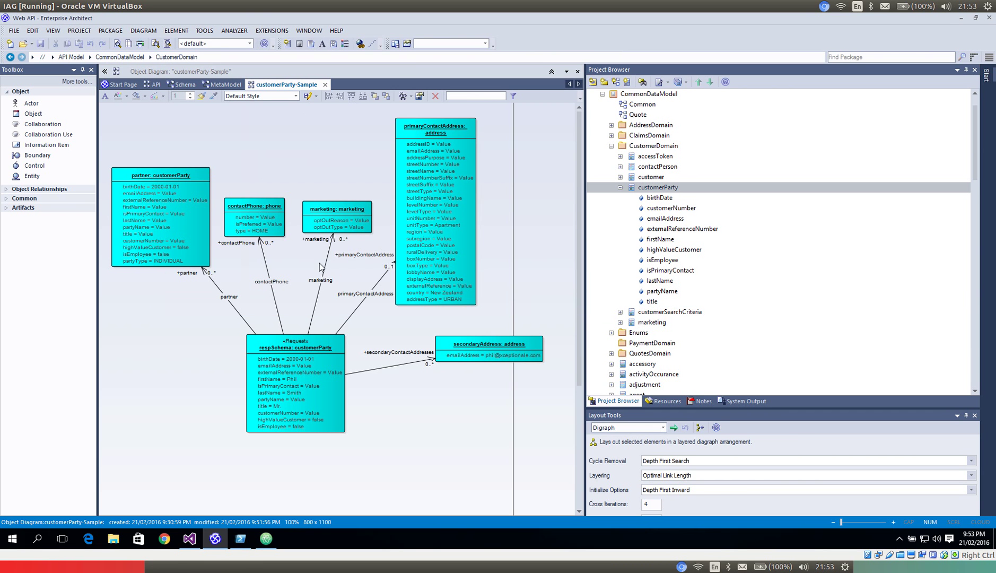
Switch to Atom, replace the customer's first name in respSchema-sample.json, change title to "Mrs" and save the file
{"action": "key", "text": "alt+Tab"}
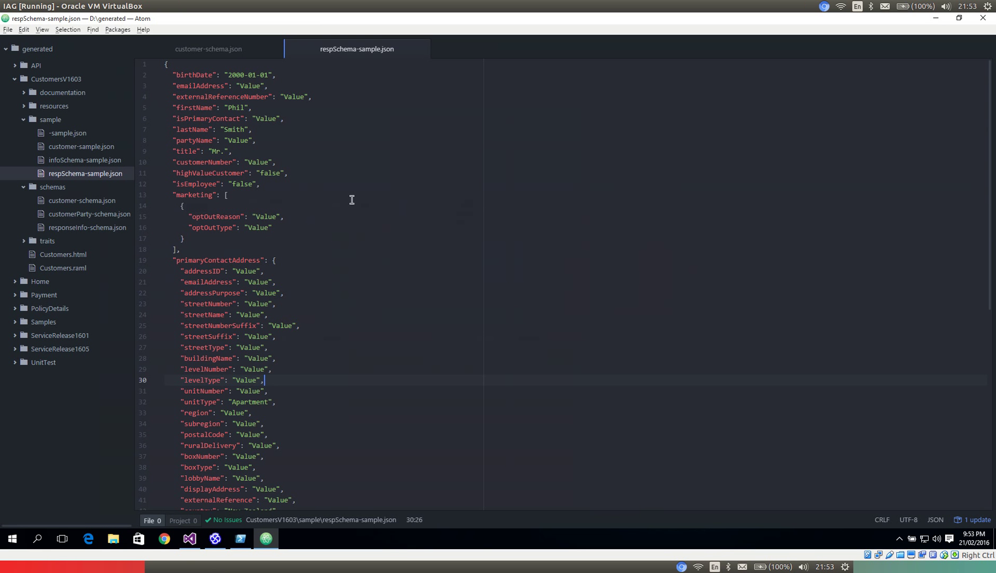
{"action": "left_click", "coordinate": [352, 200]}
{"action": "scroll", "coordinate": [297, 277], "scroll_direction": "down", "scroll_amount": 3}
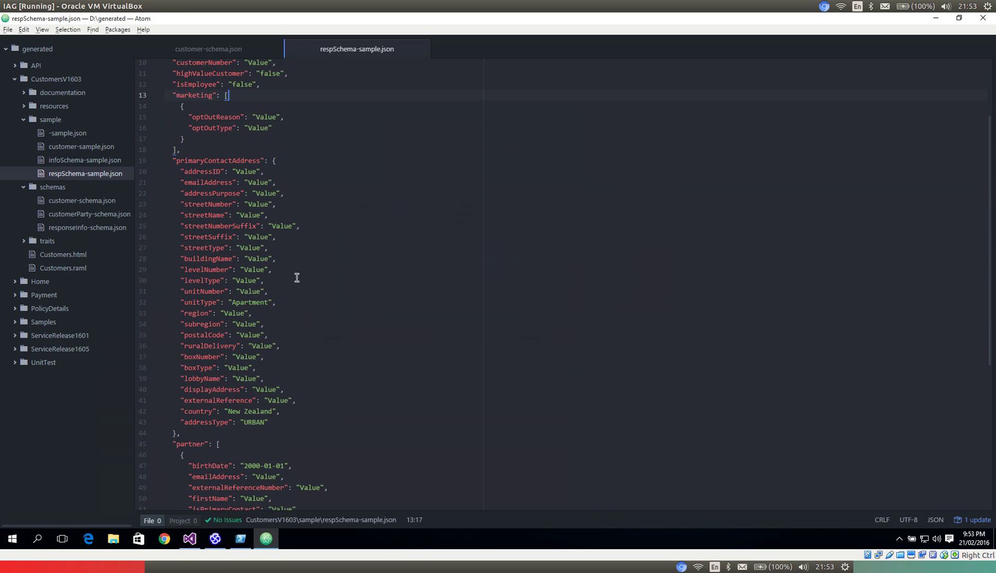
{"action": "scroll", "coordinate": [297, 278], "scroll_direction": "up", "scroll_amount": 3}
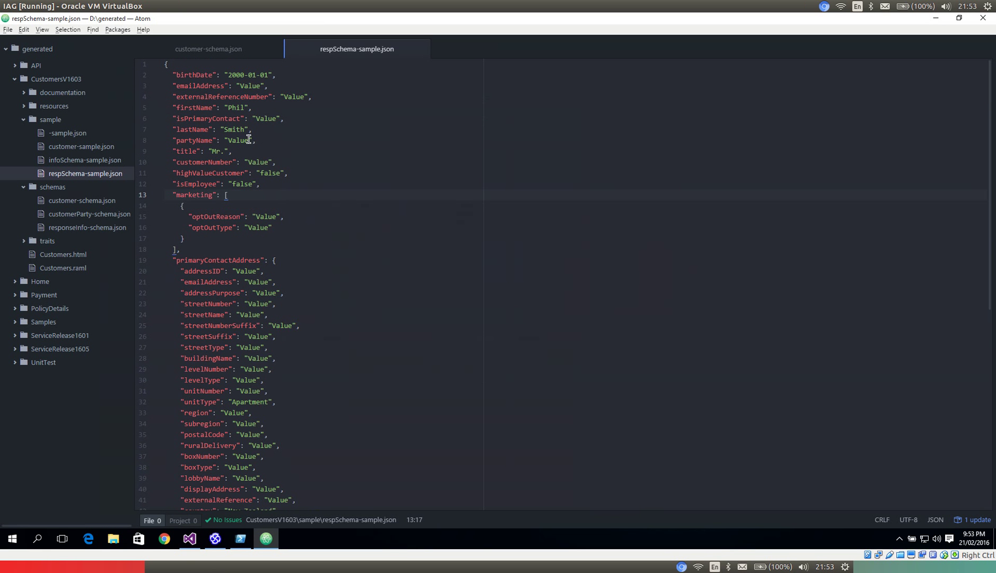
{"action": "left_click", "coordinate": [224, 151]}
{"action": "key", "text": "BackSpace"}
{"action": "key", "text": "shift+Right"}
{"action": "key", "text": "shift+Right"}
{"action": "key", "text": "shift+Right"}
{"action": "type", "text": "Allison"}
{"action": "left_click", "coordinate": [353, 187]}
Return to Enterprise Architect and sync the customerParty-Sample diagram with the newly edited JSON sample
{"action": "key", "text": "alt+Tab"}
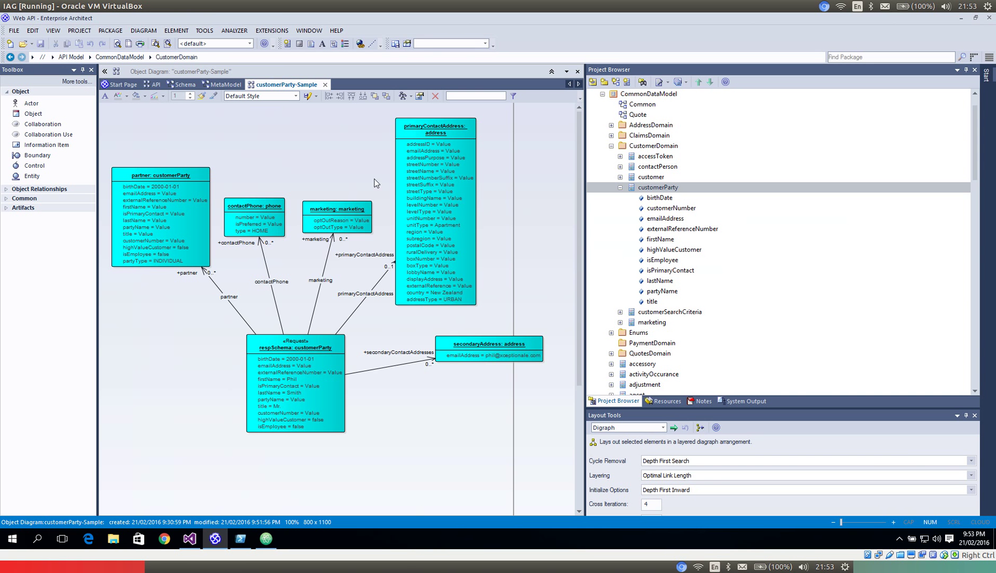
{"action": "right_click", "coordinate": [300, 145]}
{"action": "mouse_move", "coordinate": [330, 152]}
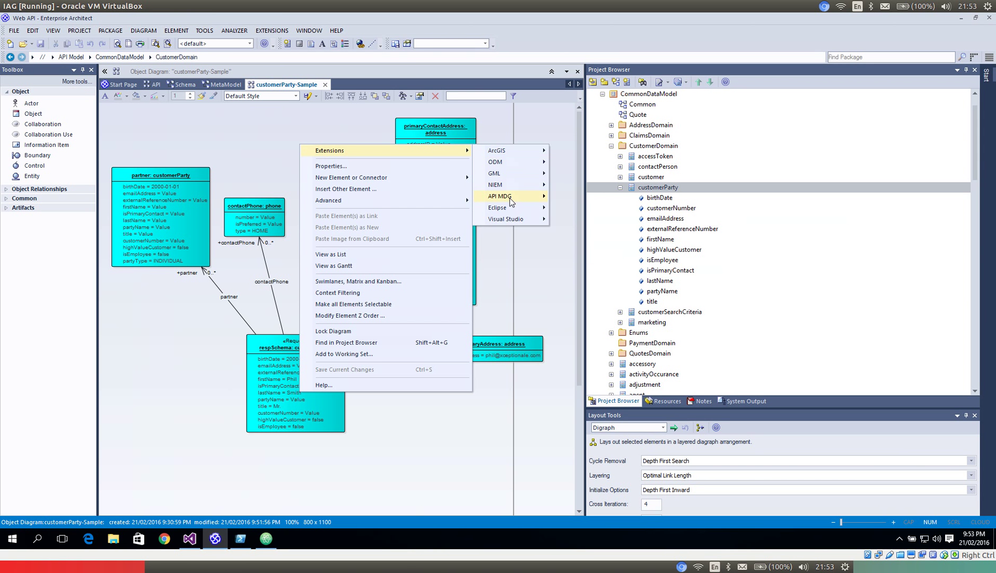
{"action": "mouse_move", "coordinate": [510, 201]}
{"action": "left_click", "coordinate": [589, 233]}
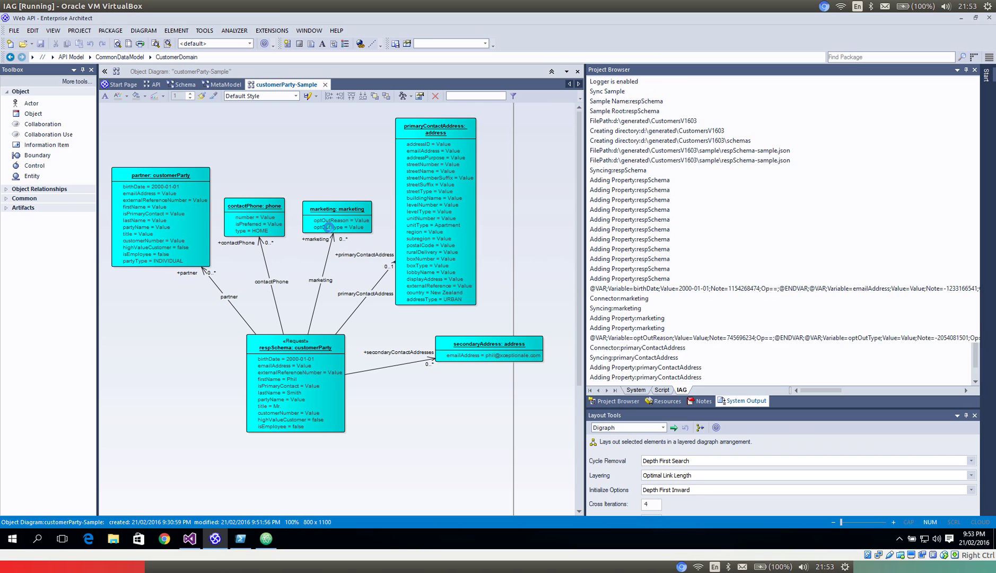
{"action": "right_click", "coordinate": [318, 142]}
{"action": "mouse_move", "coordinate": [339, 147]}
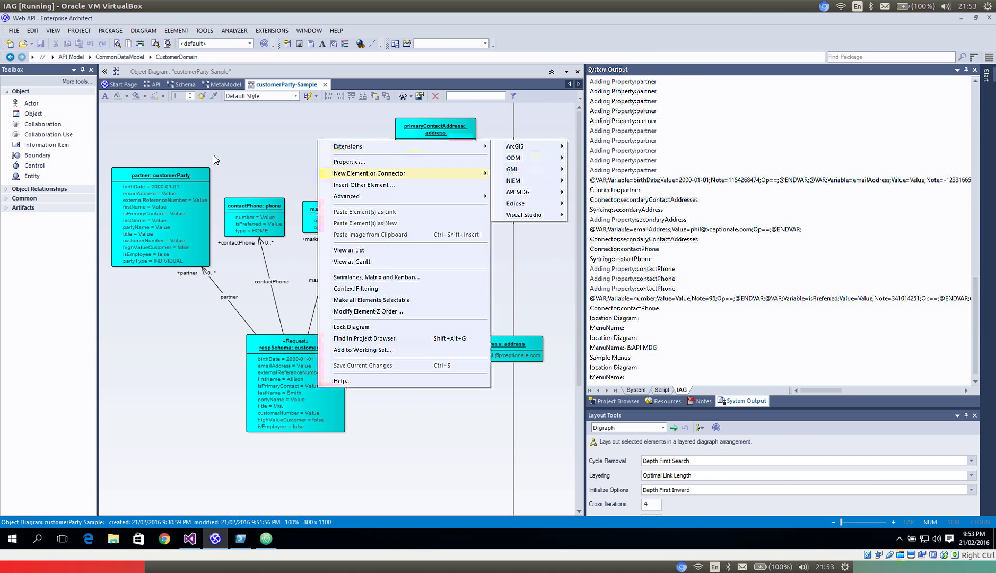
{"action": "left_click", "coordinate": [230, 206]}
Run UpdateClassFromInstance on the respSchema object and check the customerParty class defaults in the Schema diagram
{"action": "left_click", "coordinate": [268, 358]}
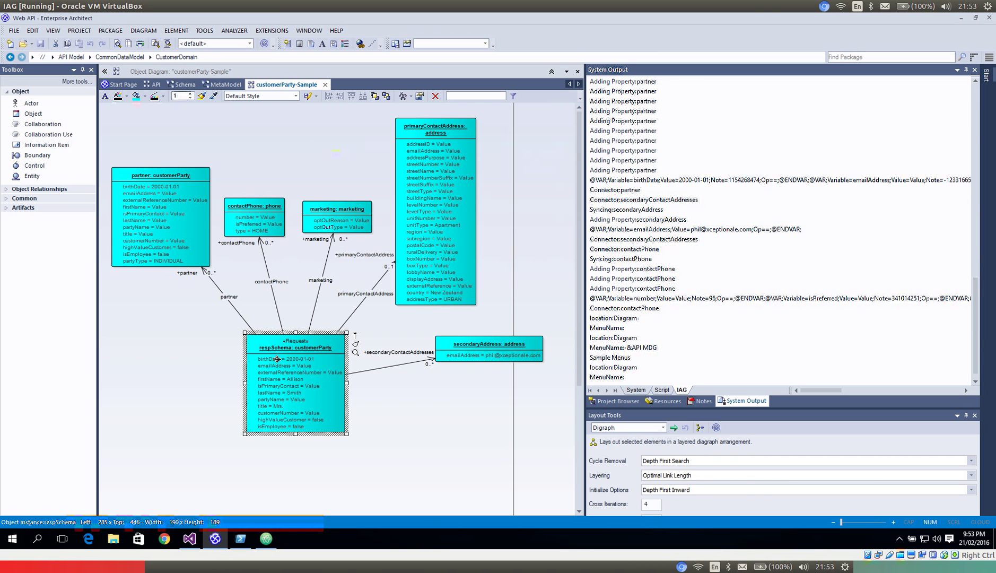
{"action": "right_click", "coordinate": [277, 360]}
{"action": "mouse_move", "coordinate": [387, 113]}
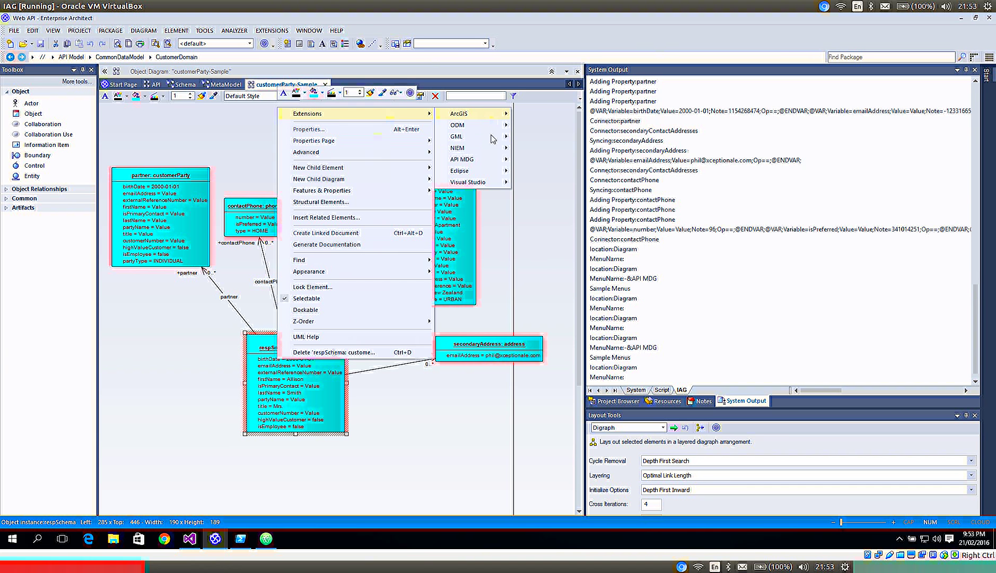
{"action": "mouse_move", "coordinate": [491, 159]}
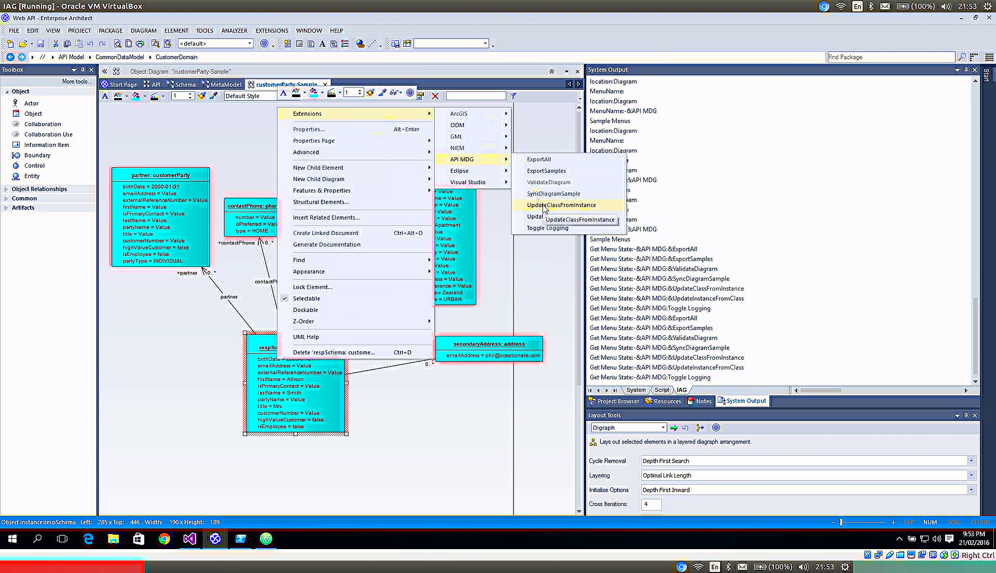
{"action": "left_click", "coordinate": [543, 207]}
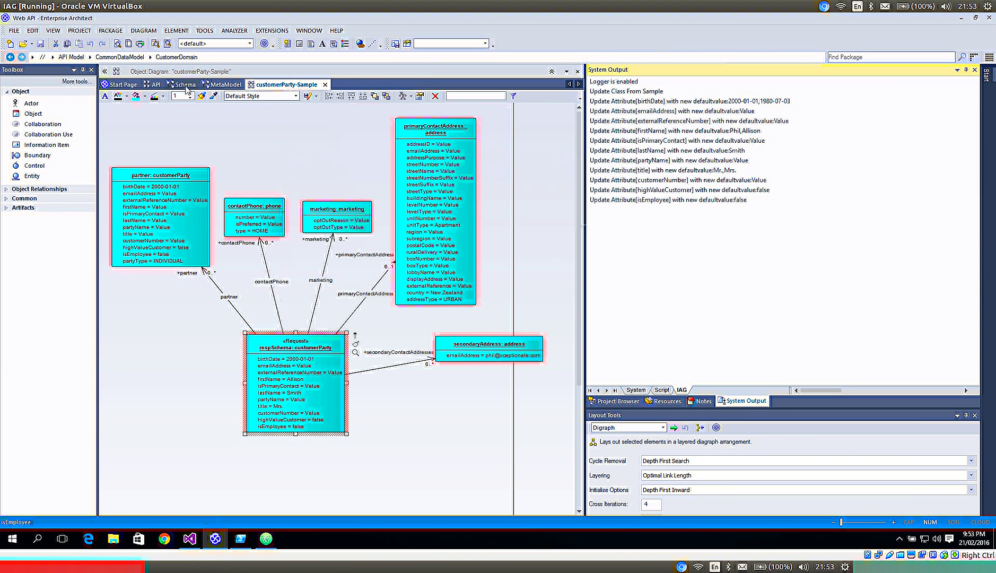
{"action": "left_click", "coordinate": [399, 401]}
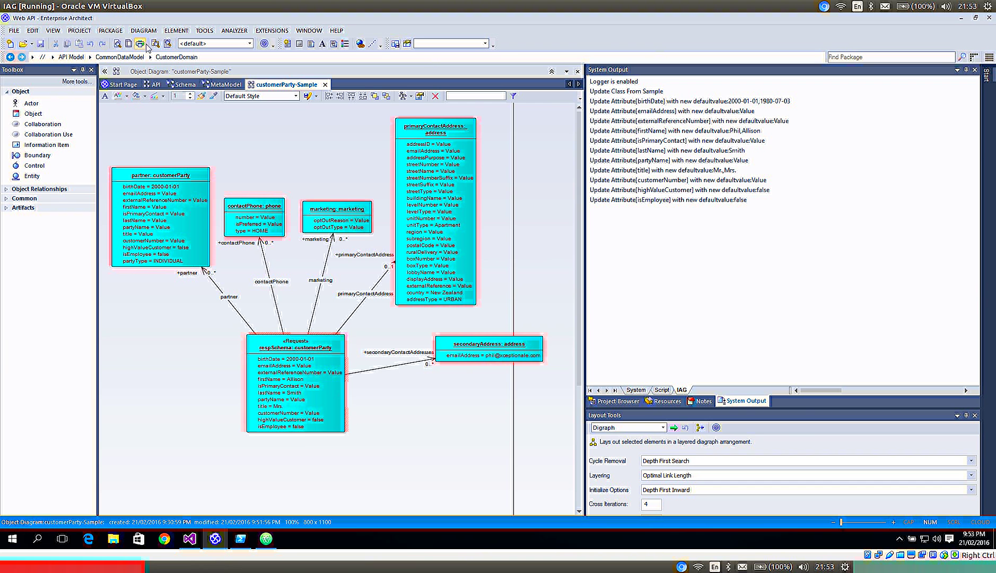
{"action": "left_click", "coordinate": [184, 85]}
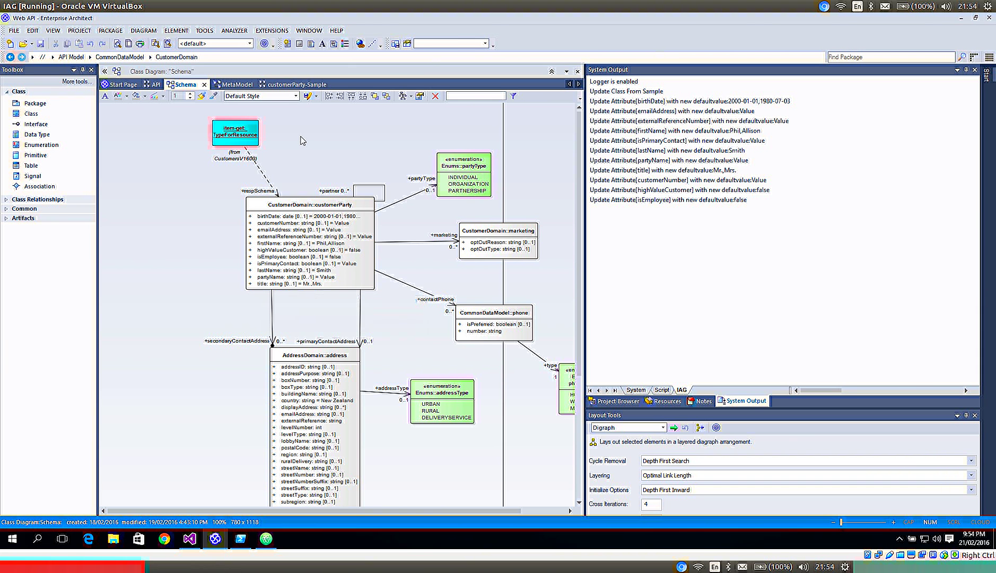
Rename the title attribute of the customerParty class in the Schema diagram to title2
{"action": "left_click", "coordinate": [295, 85]}
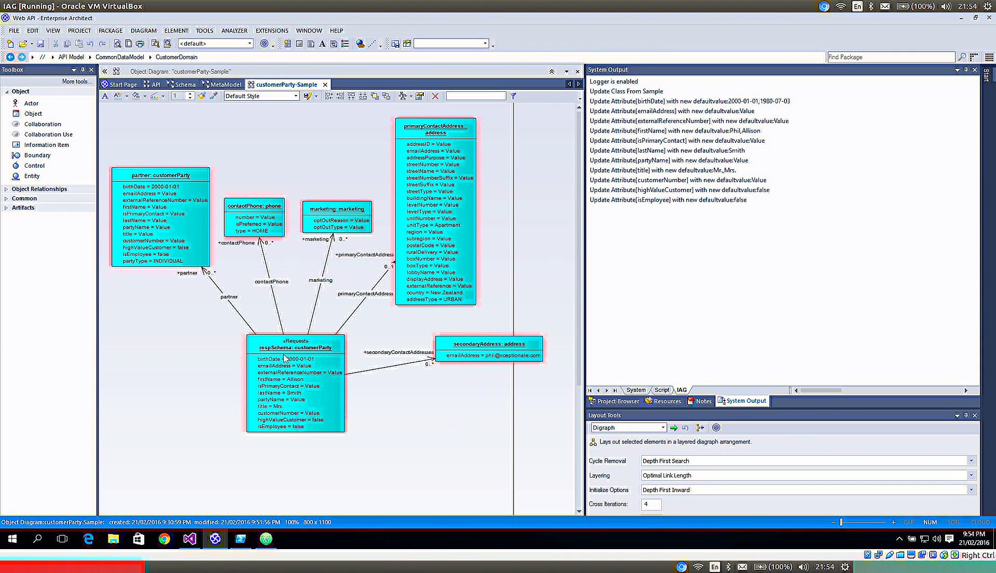
{"action": "left_click", "coordinate": [185, 84]}
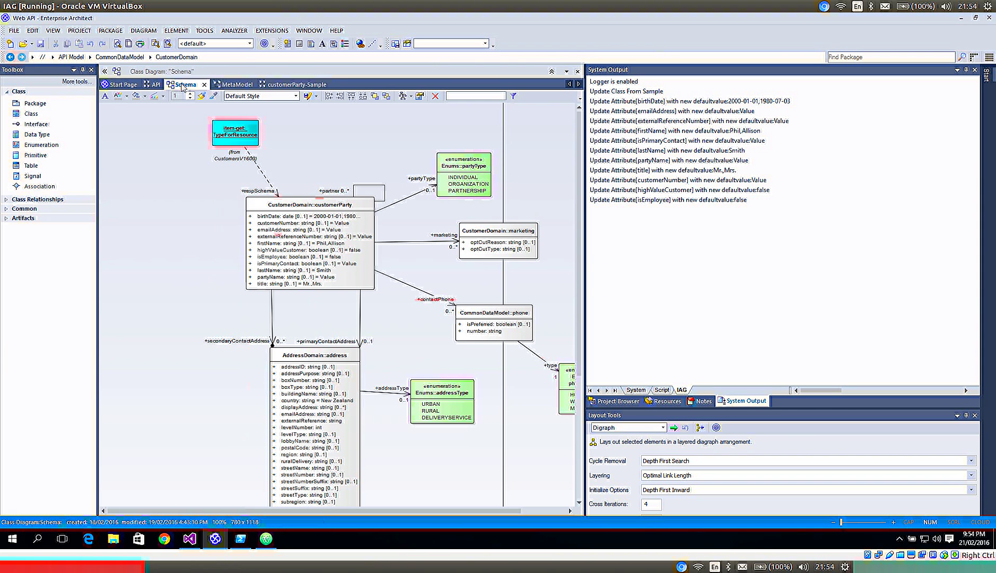
{"action": "left_click", "coordinate": [279, 284]}
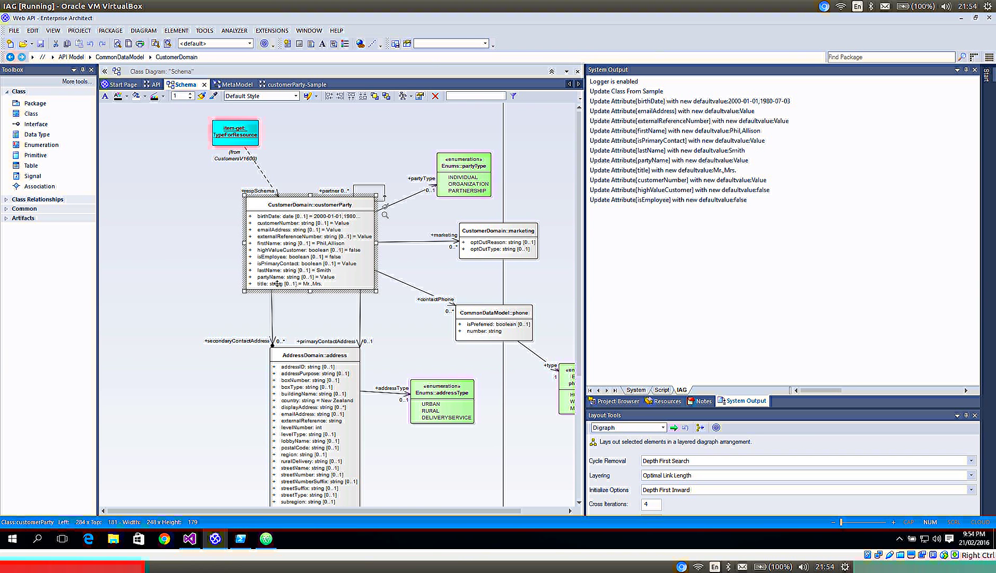
{"action": "left_click", "coordinate": [278, 284]}
{"action": "double_click", "coordinate": [278, 283]}
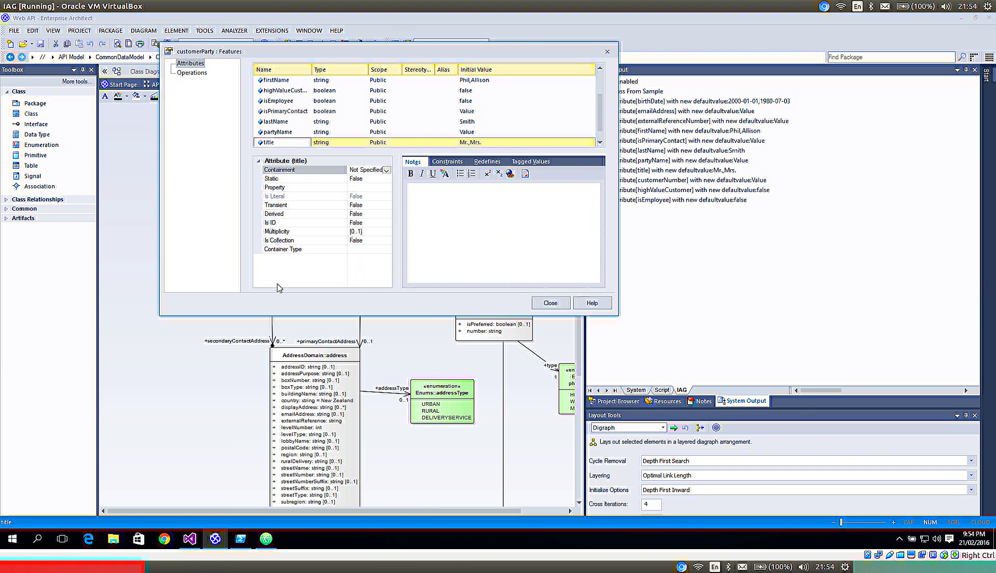
{"action": "left_click", "coordinate": [283, 143]}
{"action": "type", "text": "2"}
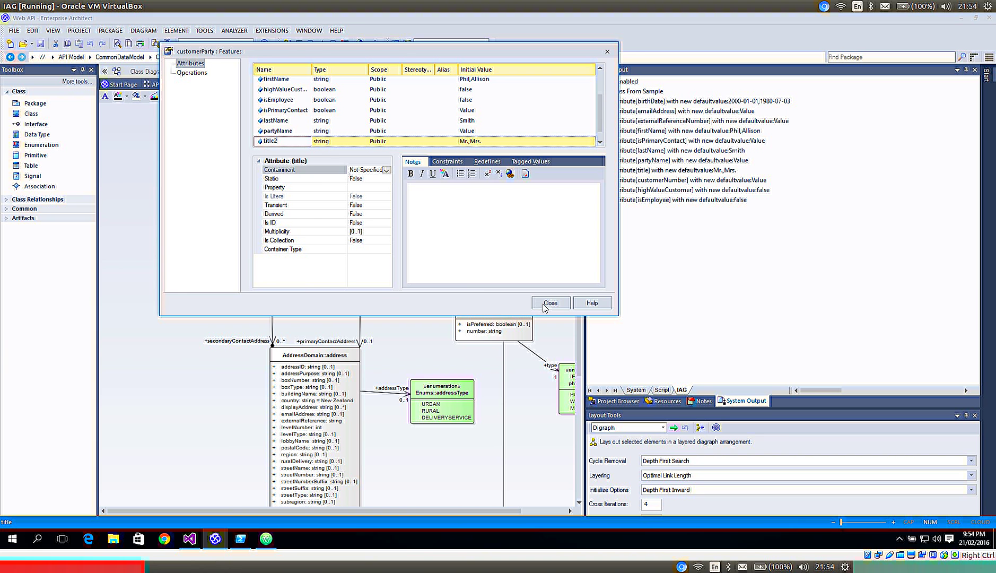
{"action": "left_click", "coordinate": [545, 306]}
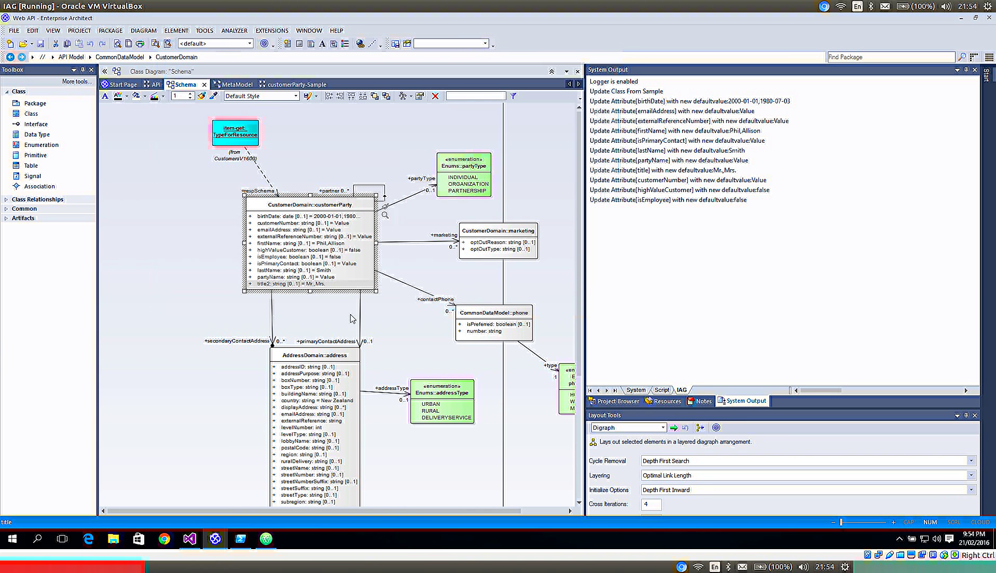
Run UpdateInstanceFromClass on the respSchema object in the customerParty-Sample diagram to bring in the renamed class attribute
{"action": "left_click", "coordinate": [294, 84]}
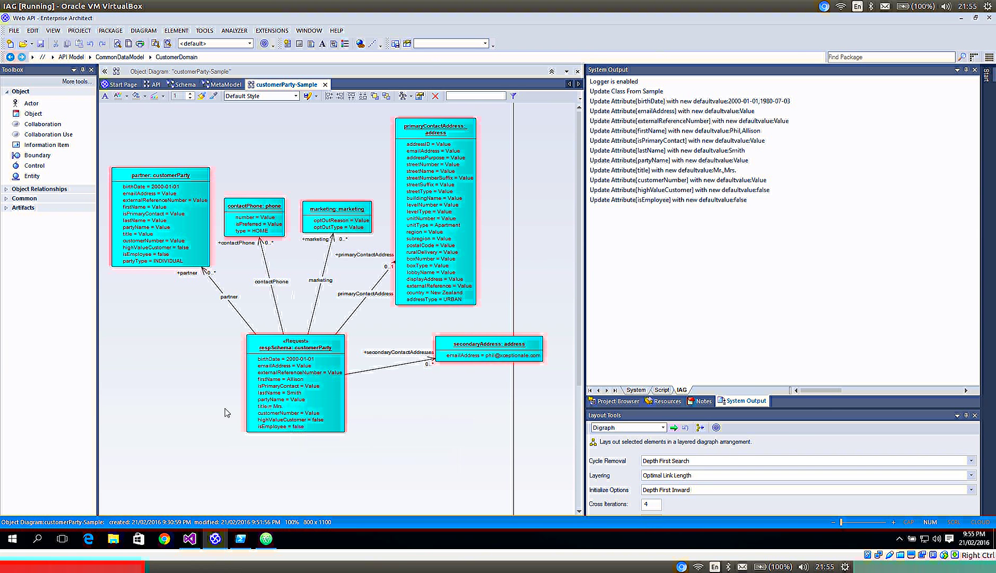
{"action": "right_click", "coordinate": [290, 403]}
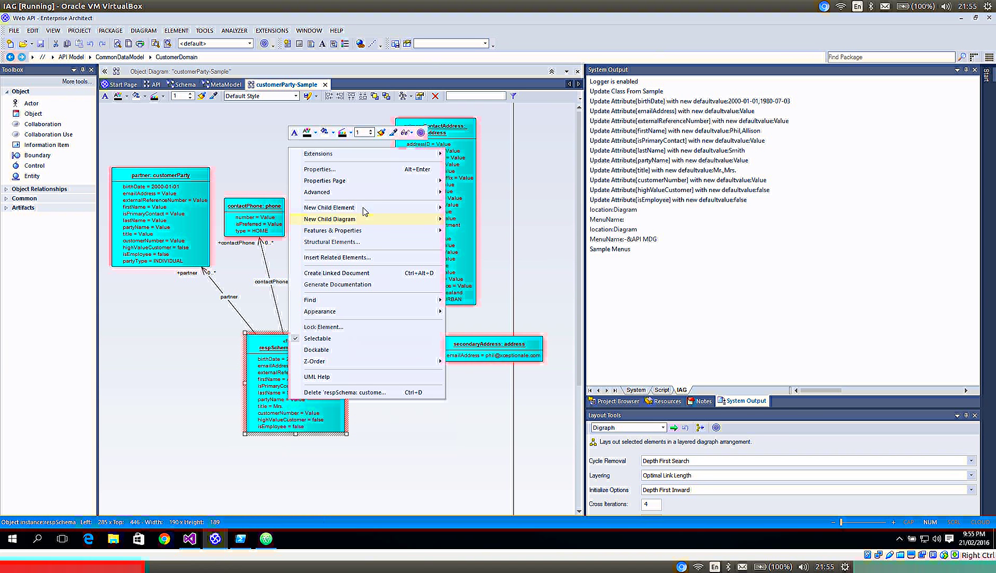
{"action": "mouse_move", "coordinate": [385, 155]}
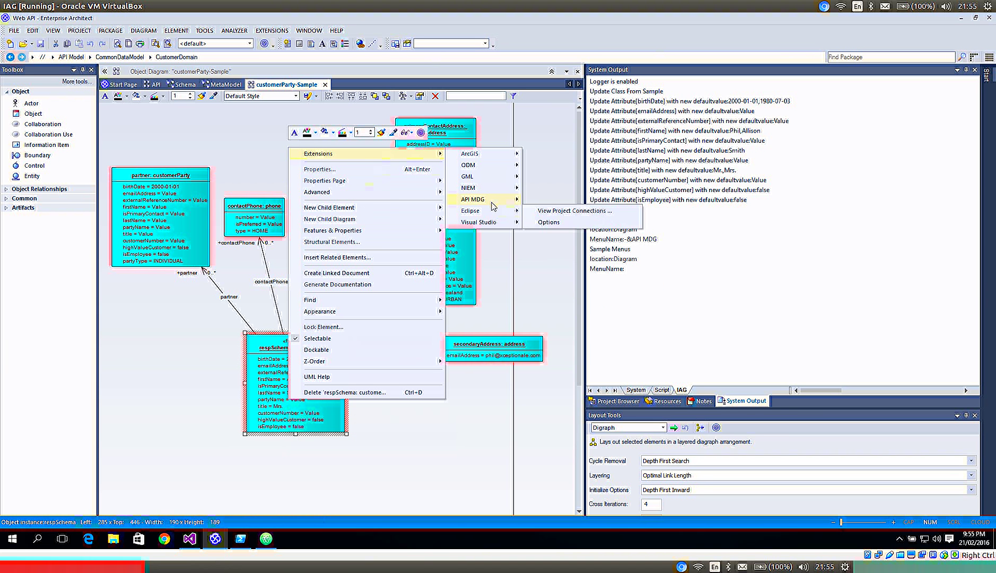
{"action": "mouse_move", "coordinate": [480, 200]}
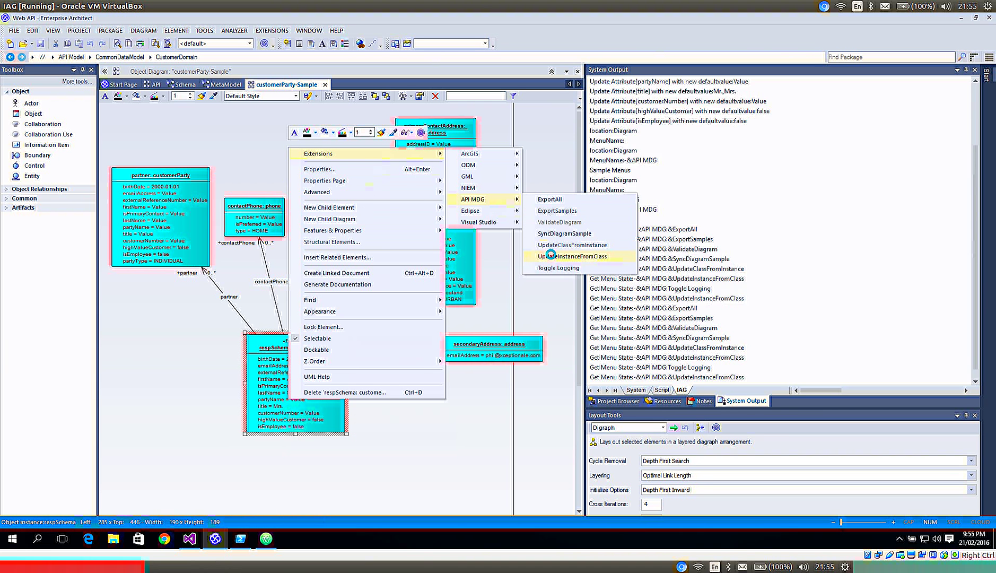
{"action": "left_click", "coordinate": [553, 258]}
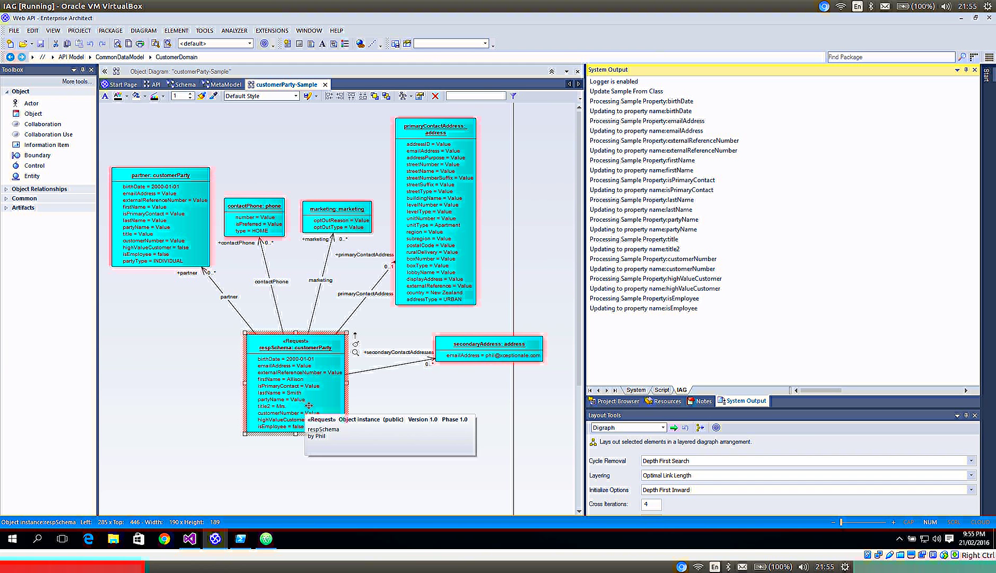
{"action": "left_click", "coordinate": [268, 125]}
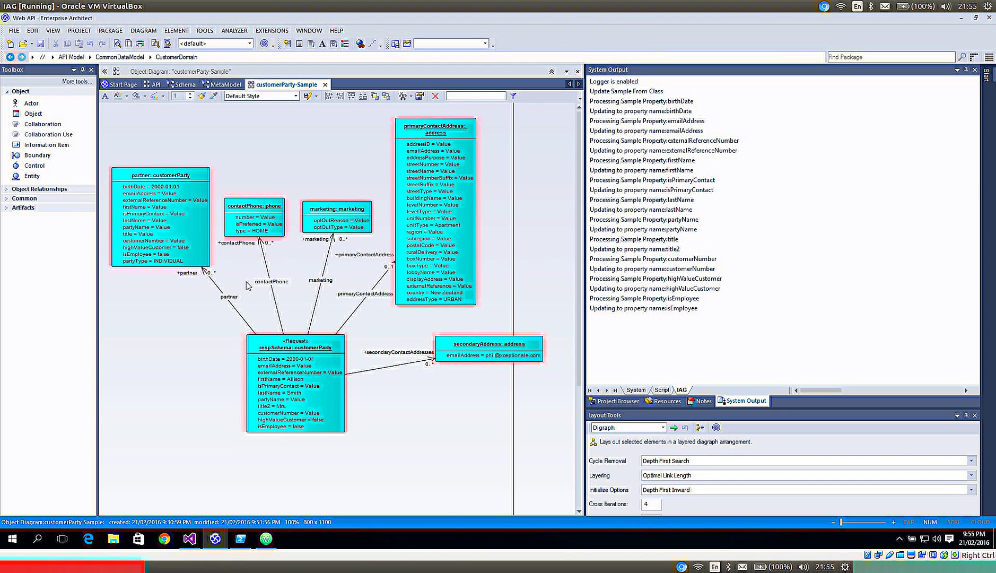
Review the attributes of the customerParty class in the Schema diagram again
{"action": "left_click", "coordinate": [184, 86]}
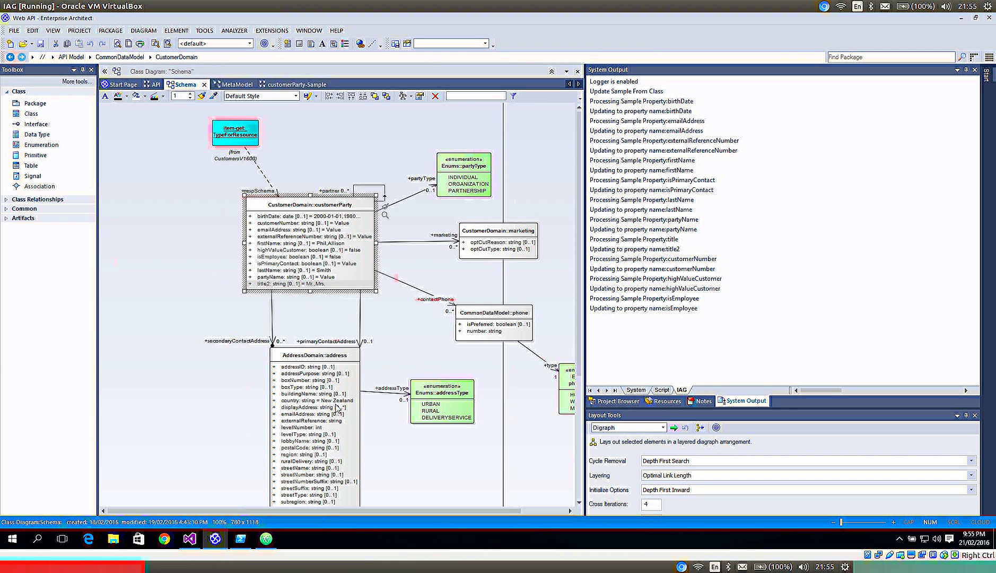
{"action": "left_click", "coordinate": [287, 285]}
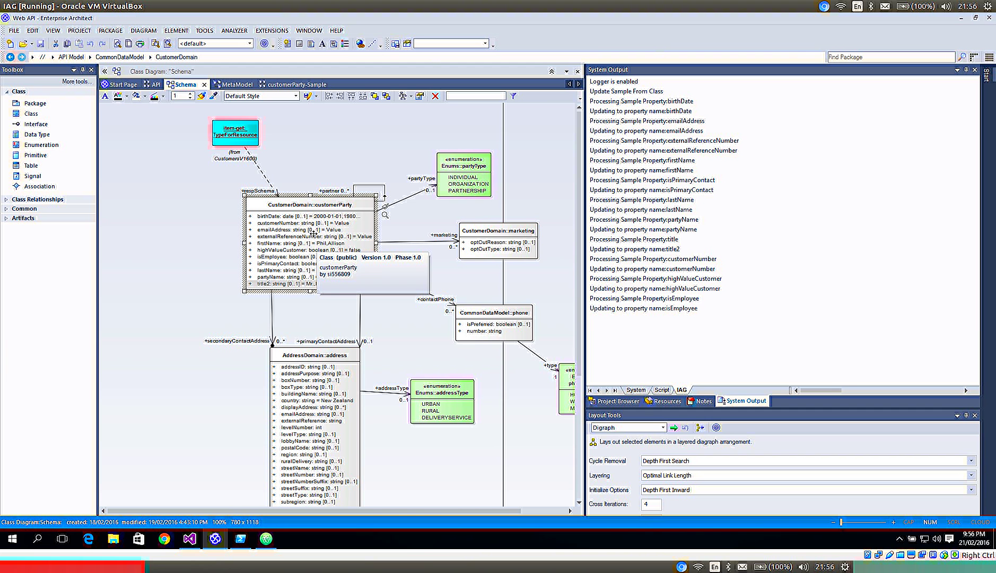
{"action": "key", "text": "alt+Tab"}
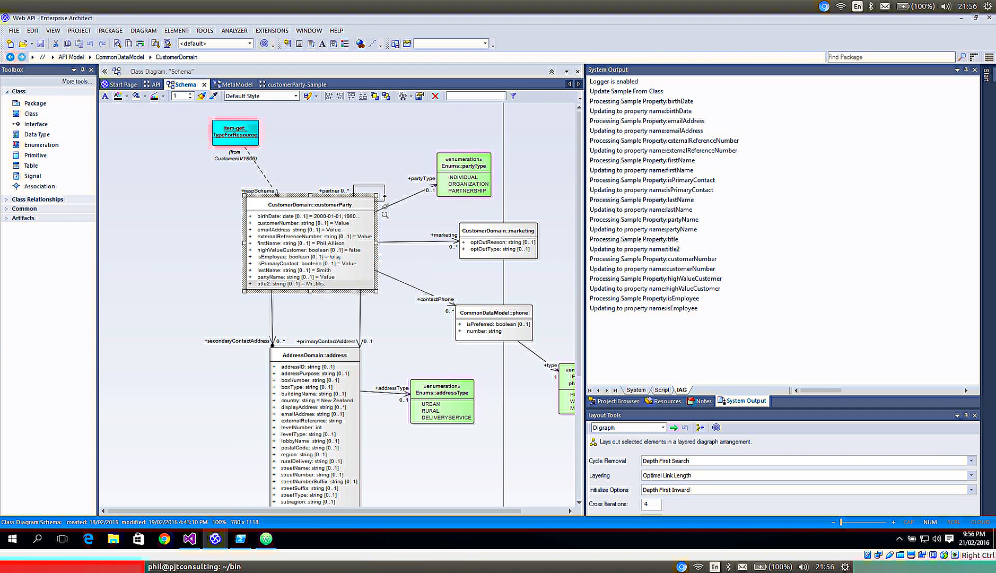